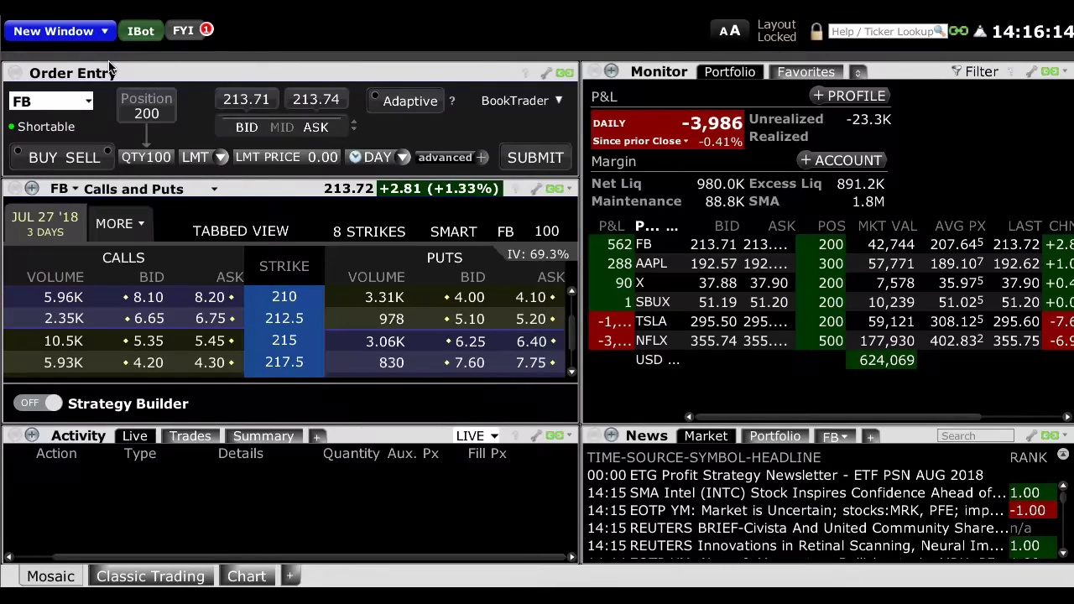
Step: Replace FB with WALT DISNEY CO/THE (DIS) stock, SMART, in the Calls and Puts chain
left_click(66, 189)
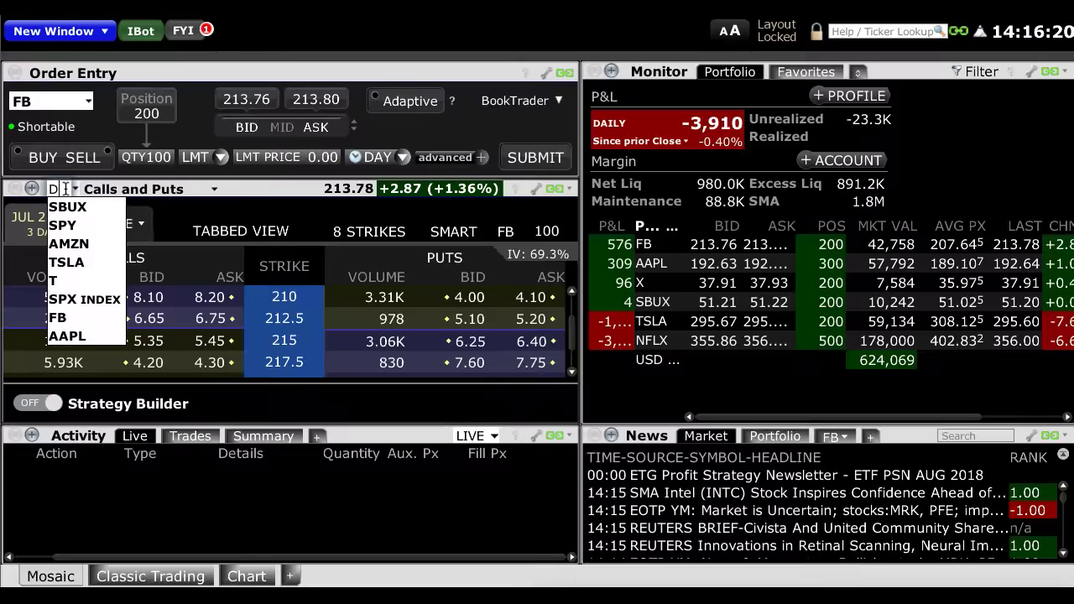
type("DIS")
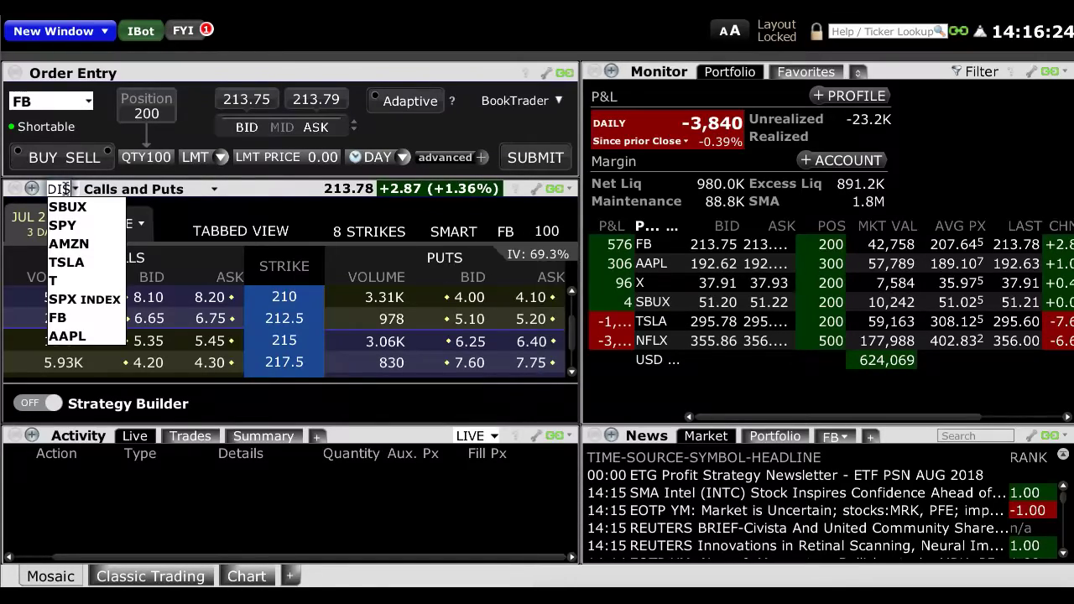
key("Return")
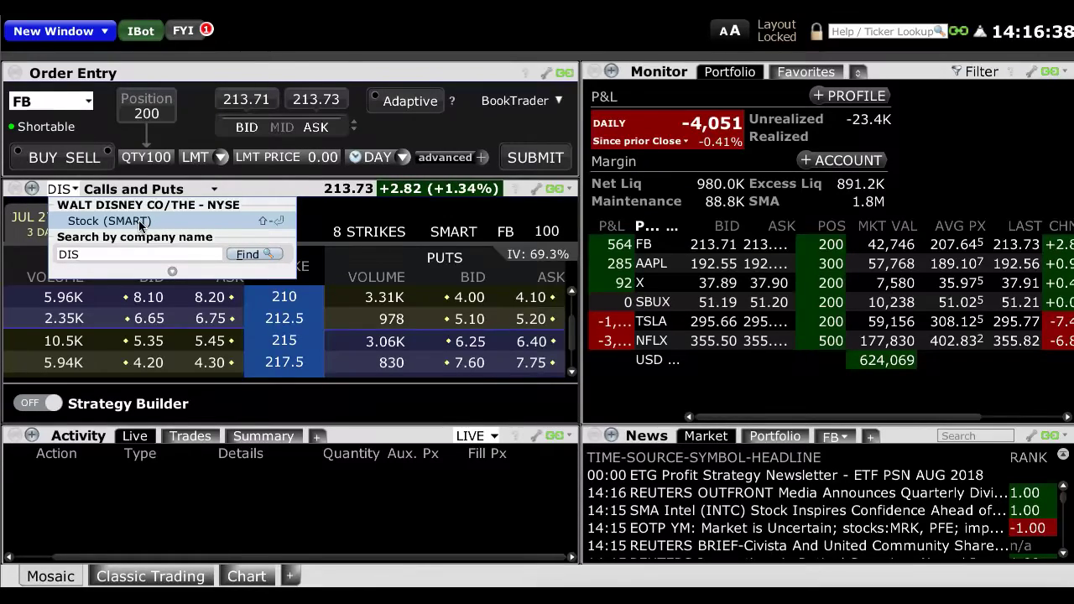
left_click(140, 223)
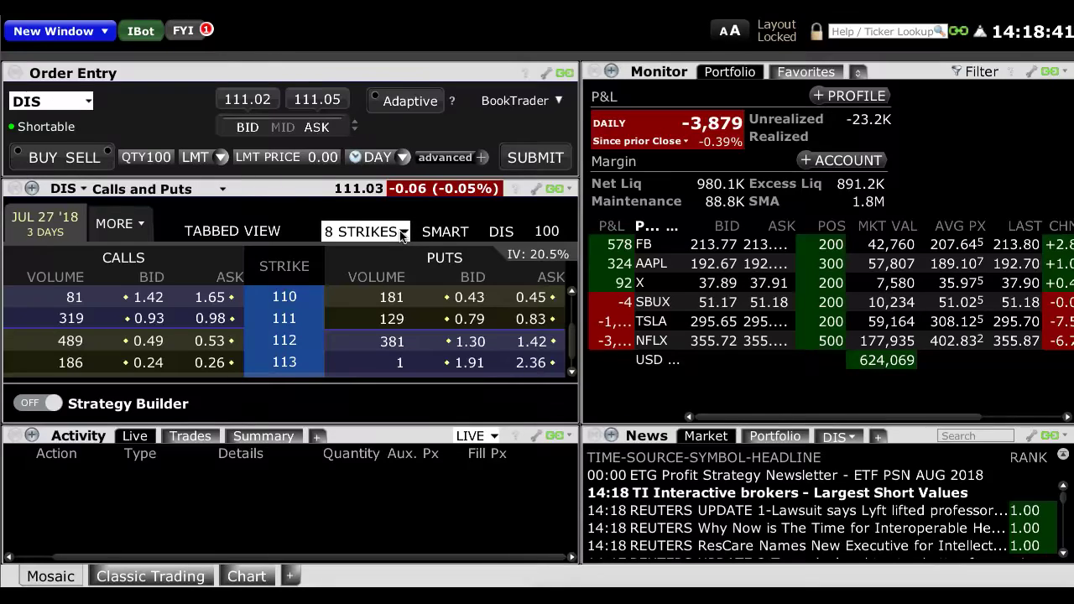
Step: Set the DIS chain to show All strikes and bring up its expiry date list
left_click(403, 234)
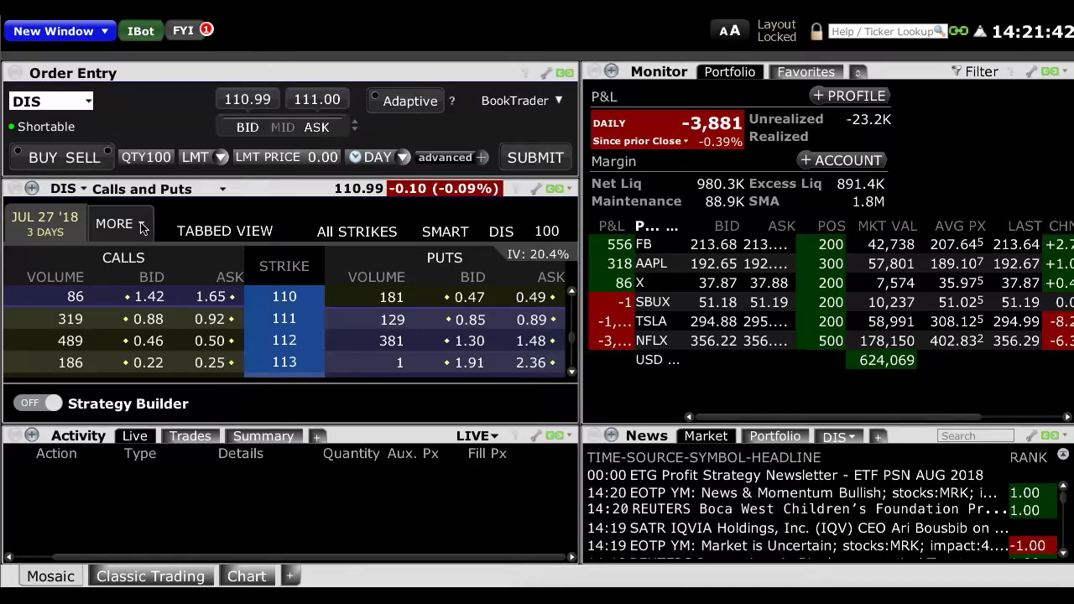
left_click(116, 223)
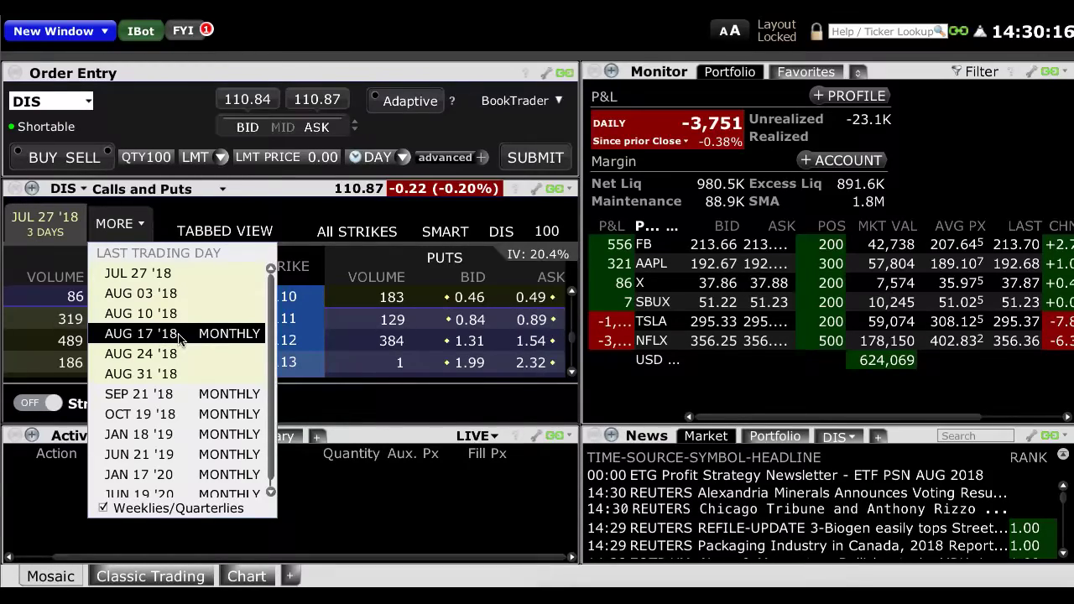
Step: Switch the DIS chain to the AUG 17 '18 expiry and scroll up to strikes 99 and 100
left_click(179, 334)
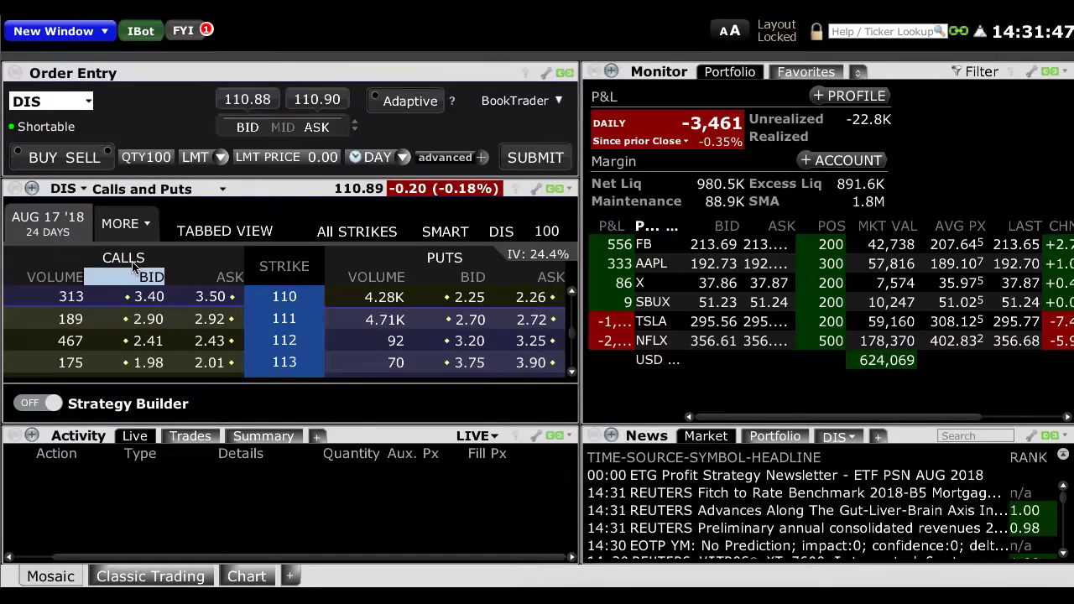
left_click(571, 293)
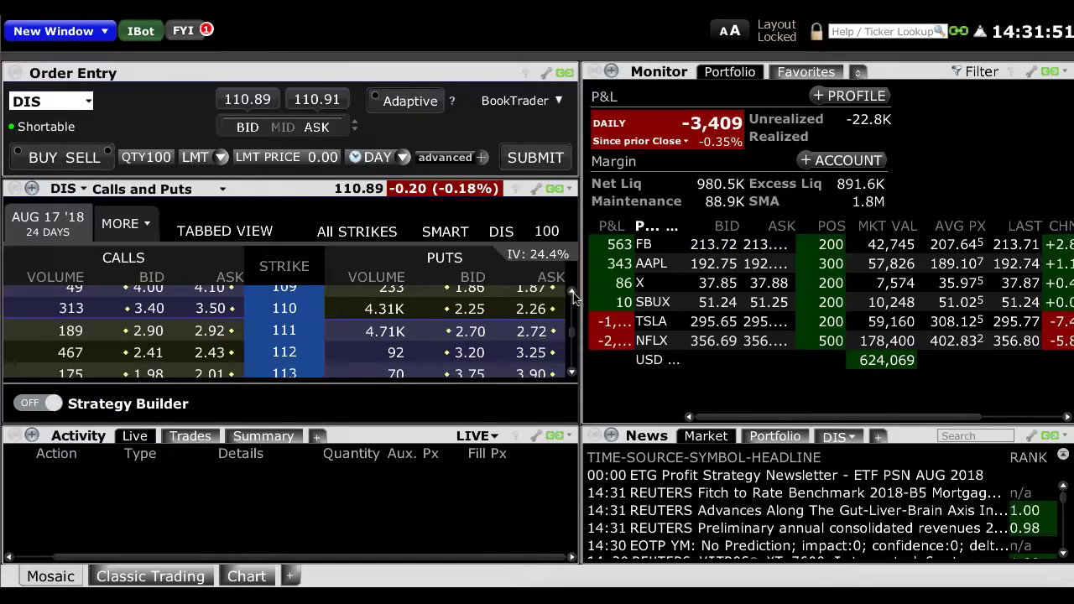
left_click(573, 293)
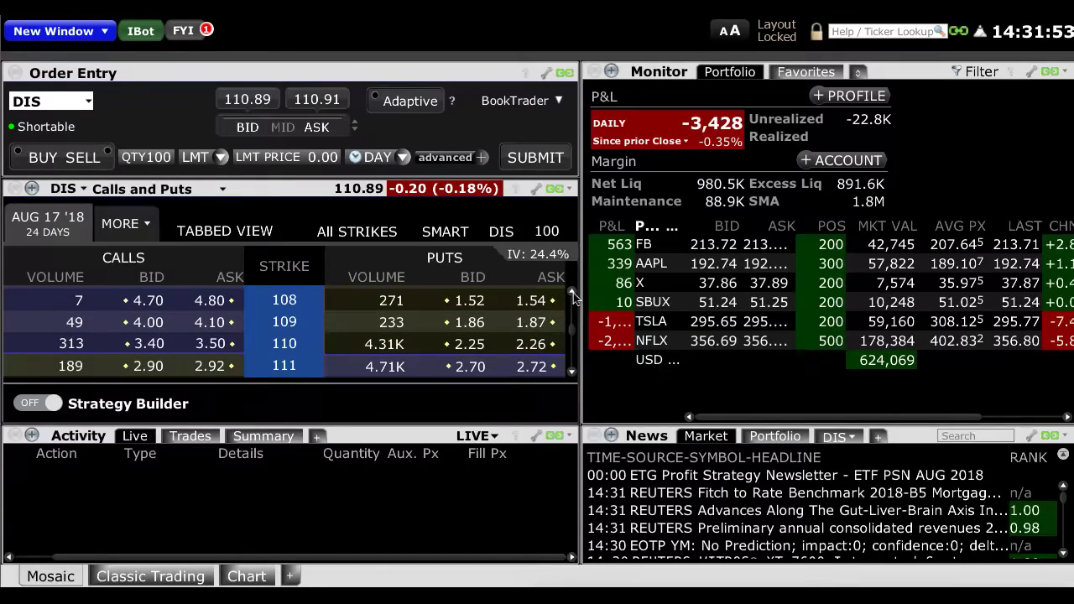
left_click(573, 293)
left_click(574, 293)
left_click(573, 293)
left_click(573, 293)
left_click(573, 293)
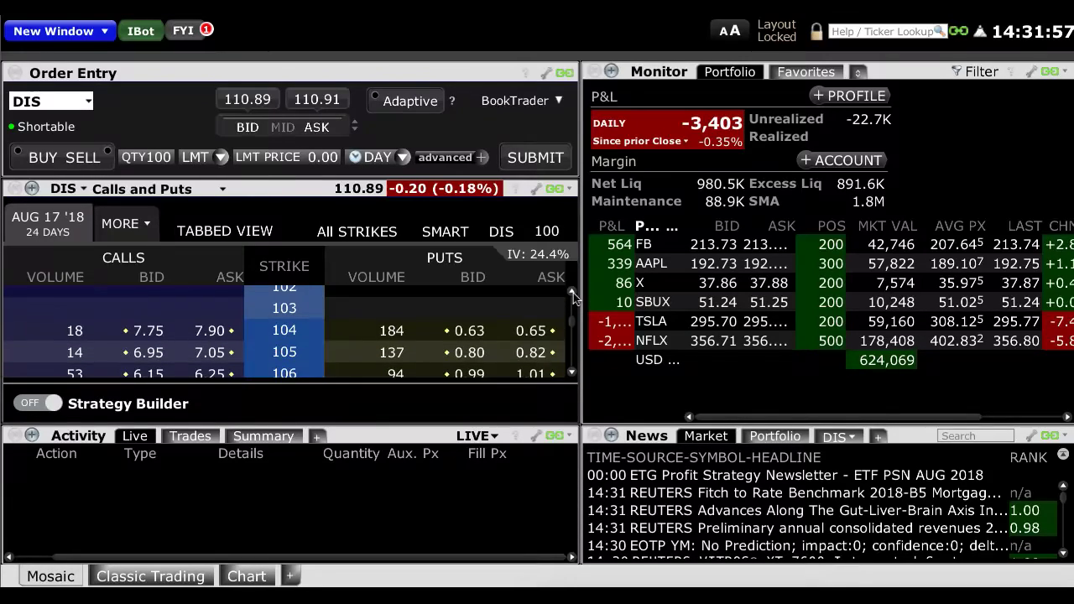
left_click(574, 293)
left_click(573, 293)
left_click(573, 293)
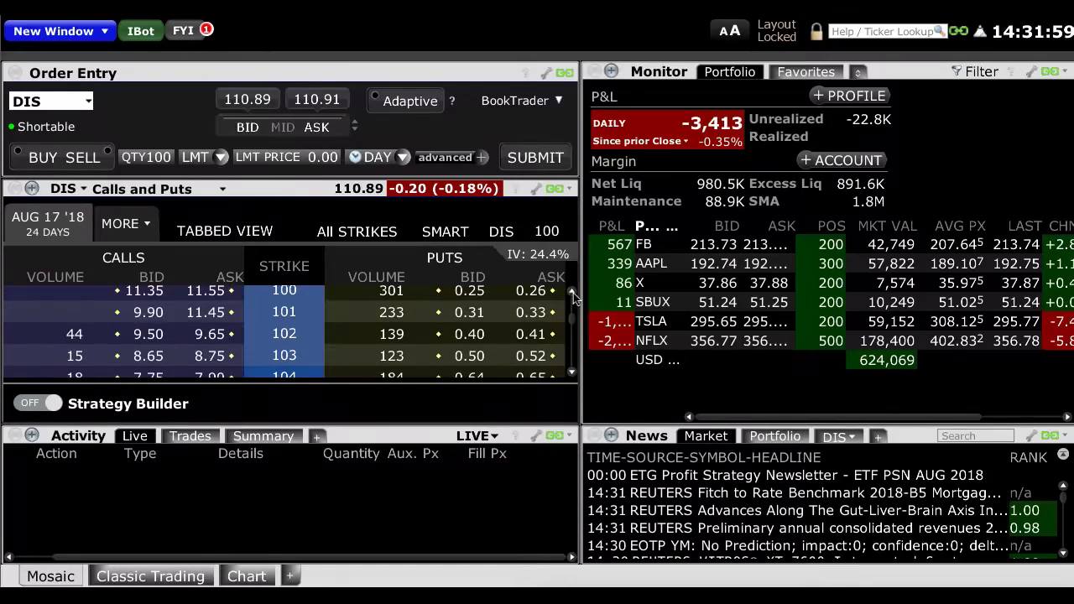
left_click(573, 293)
left_click(573, 292)
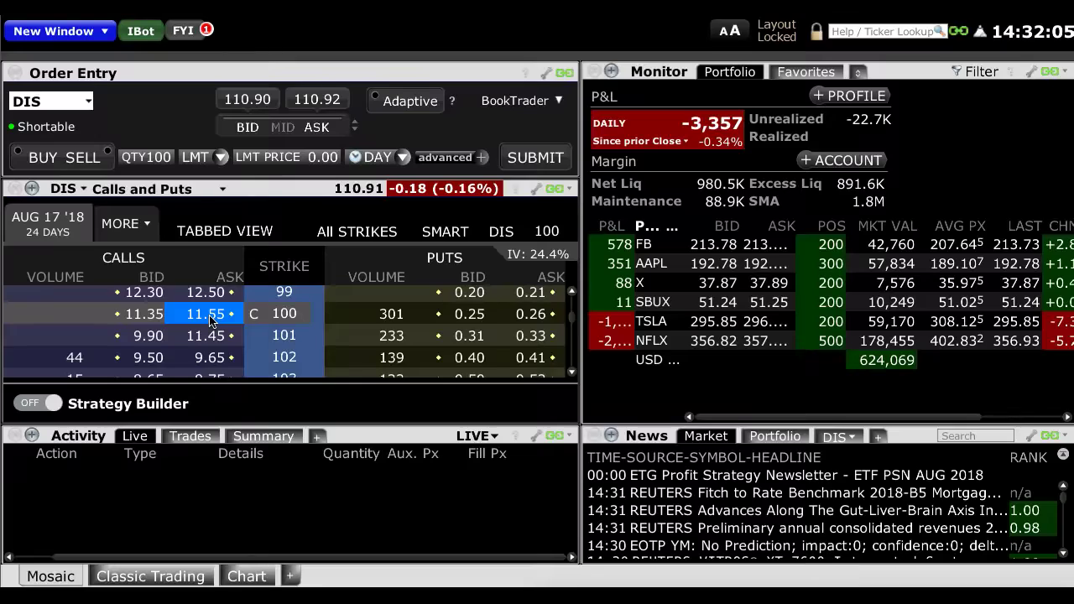
Step: Create a BUY order for 1 DIS Aug17'18 100 call from its ask price
mouse_move(210, 321)
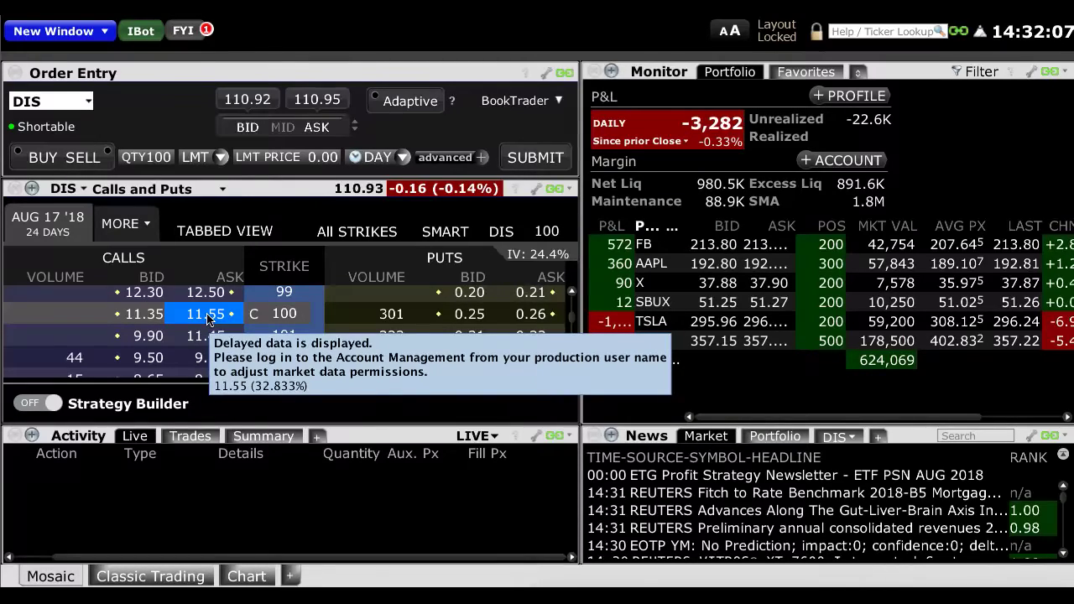
left_click(202, 319)
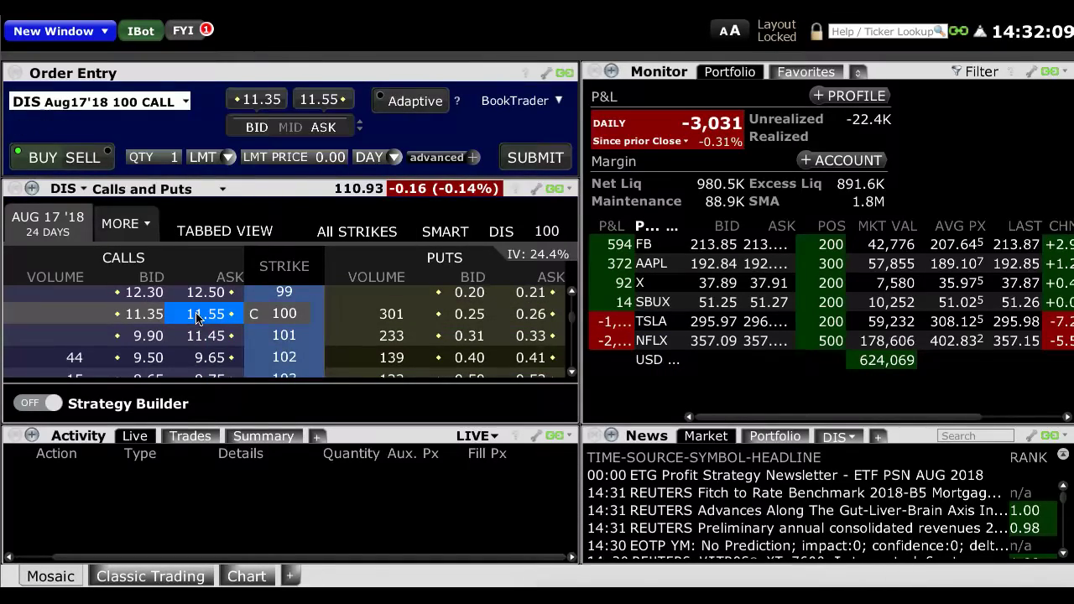
mouse_move(141, 317)
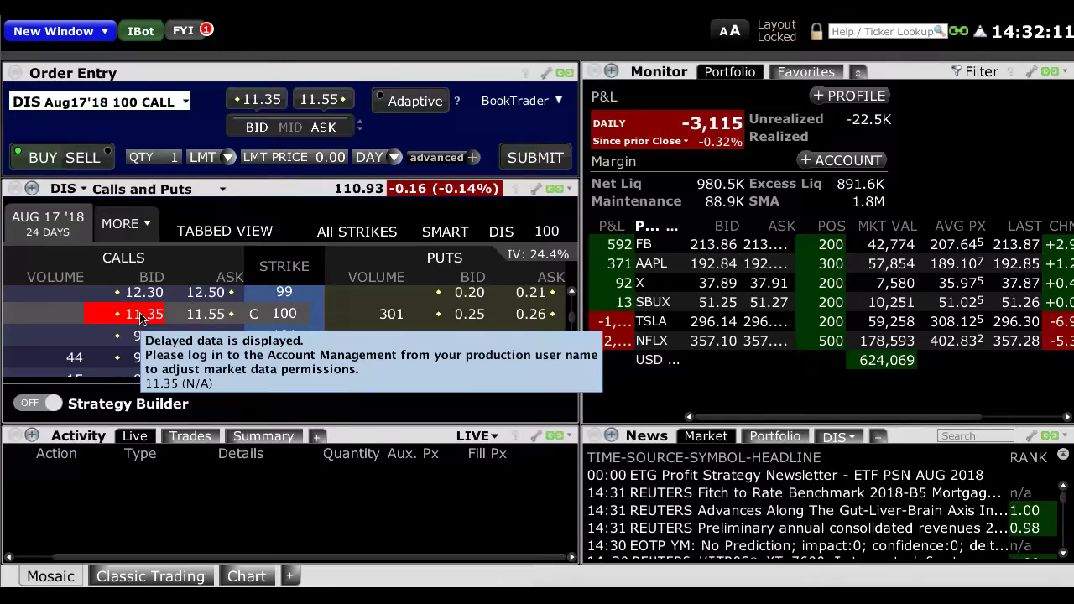
left_click(140, 317)
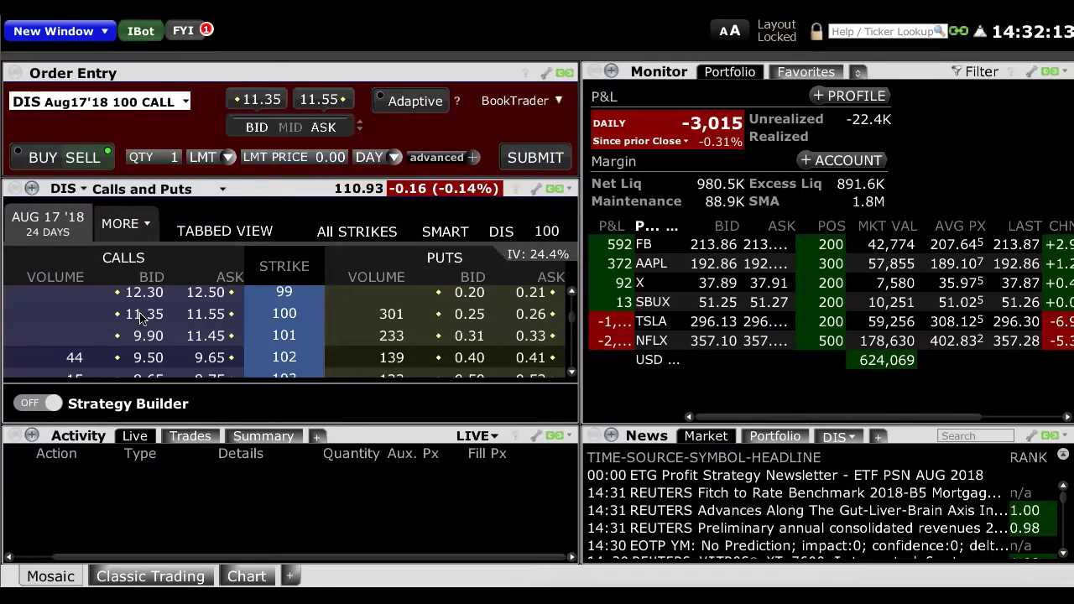
mouse_move(158, 317)
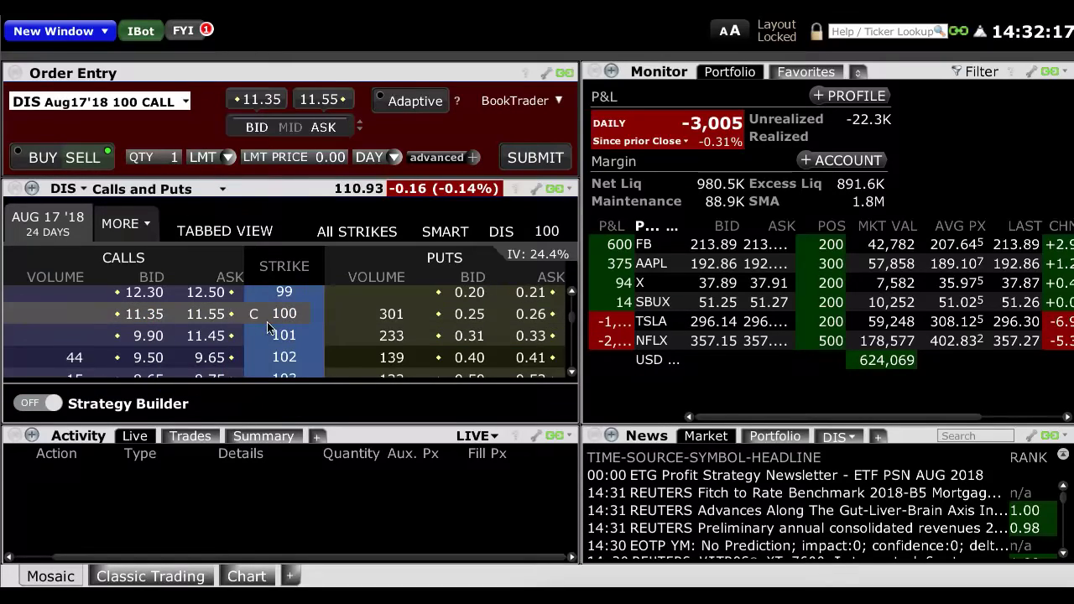
left_click(202, 317)
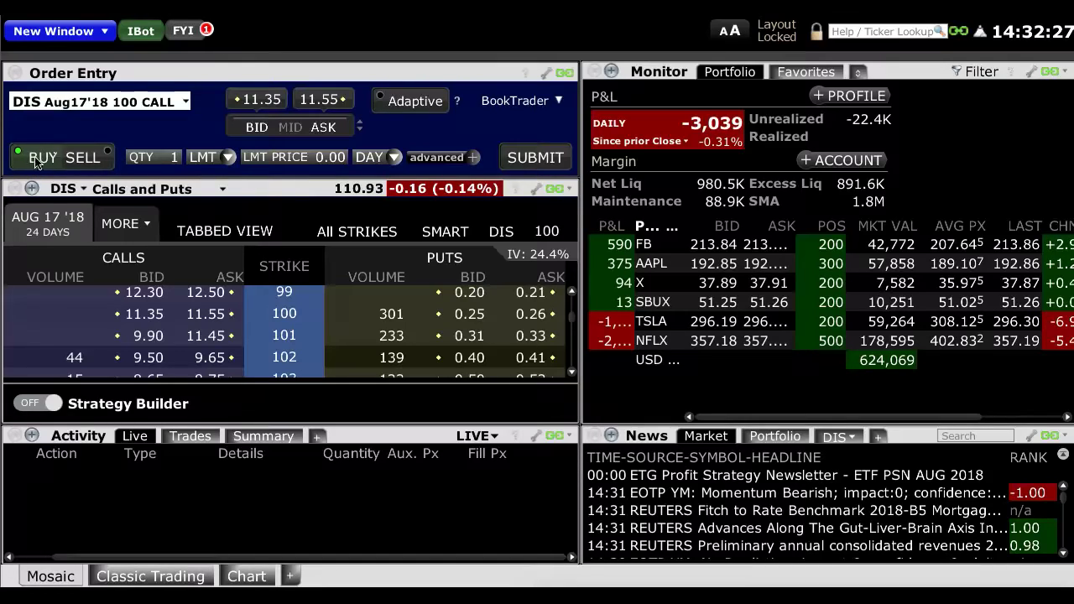
Step: Set the DIS 100 call order to quantity 5 with a 10.00 limit price
left_click(170, 160)
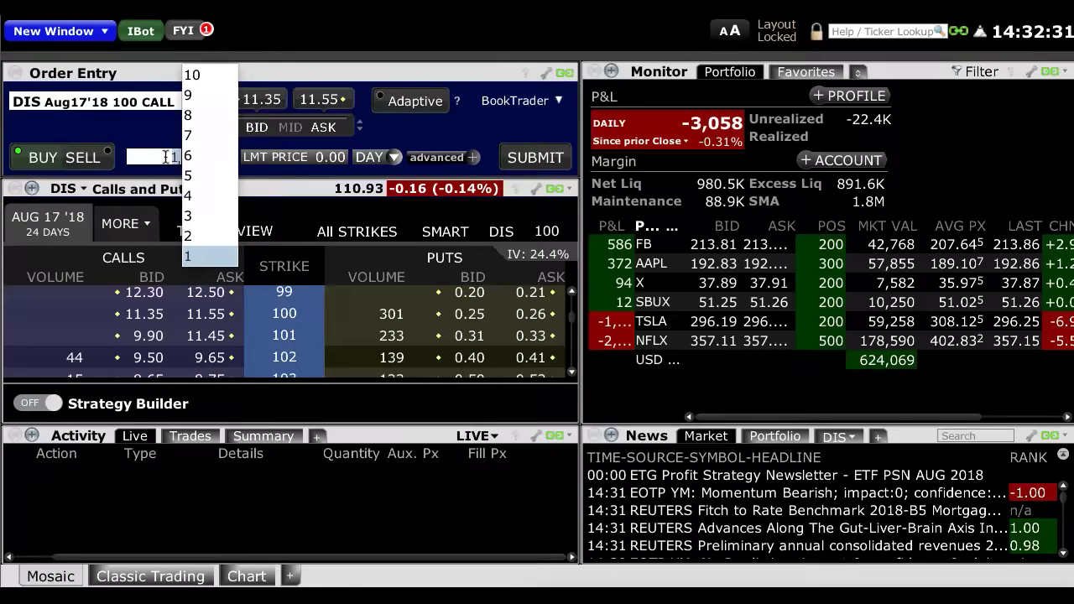
left_click(201, 178)
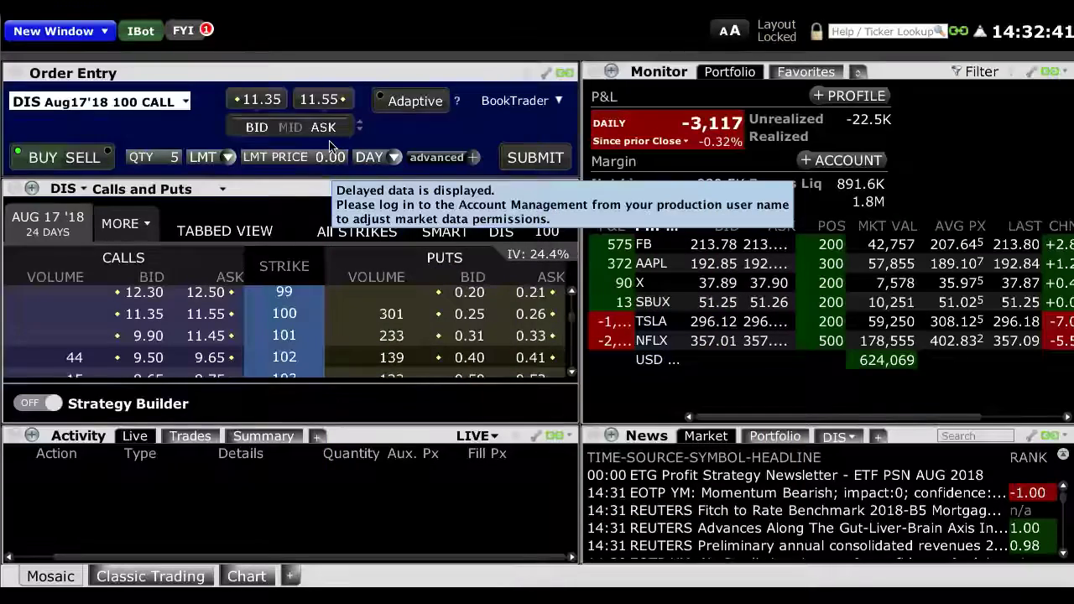
left_click(289, 162)
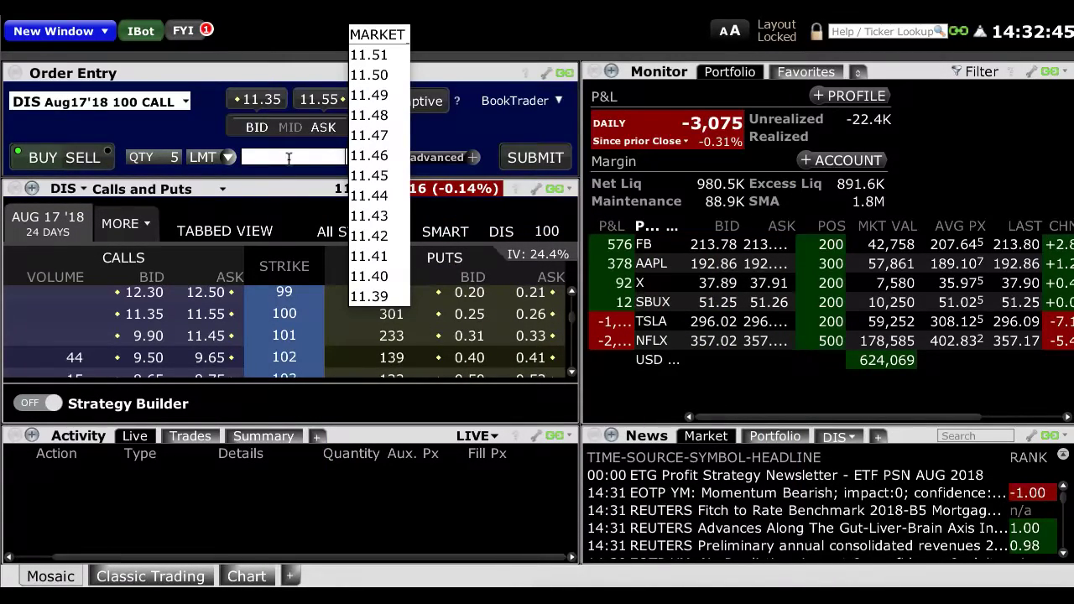
type("10")
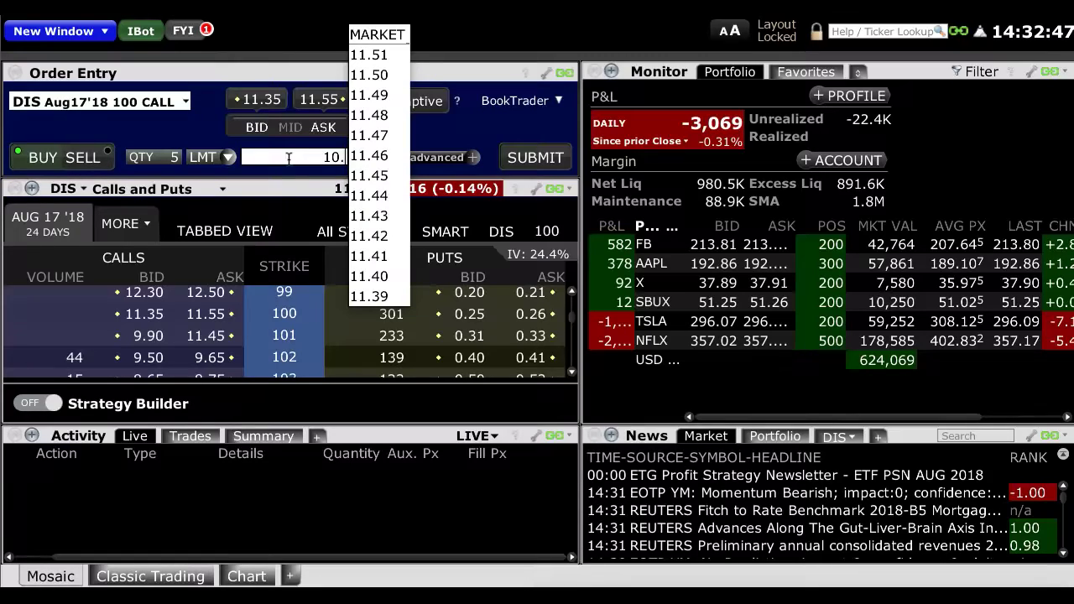
key("Return")
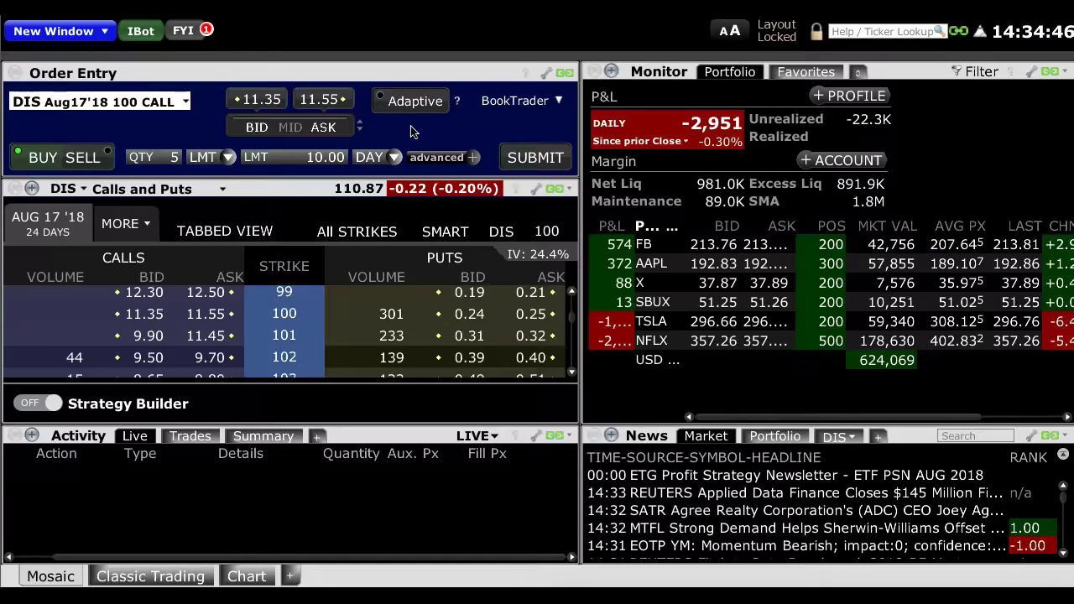
Step: Submit the 5-call buy order and override the data warning to transmit it
left_click(554, 158)
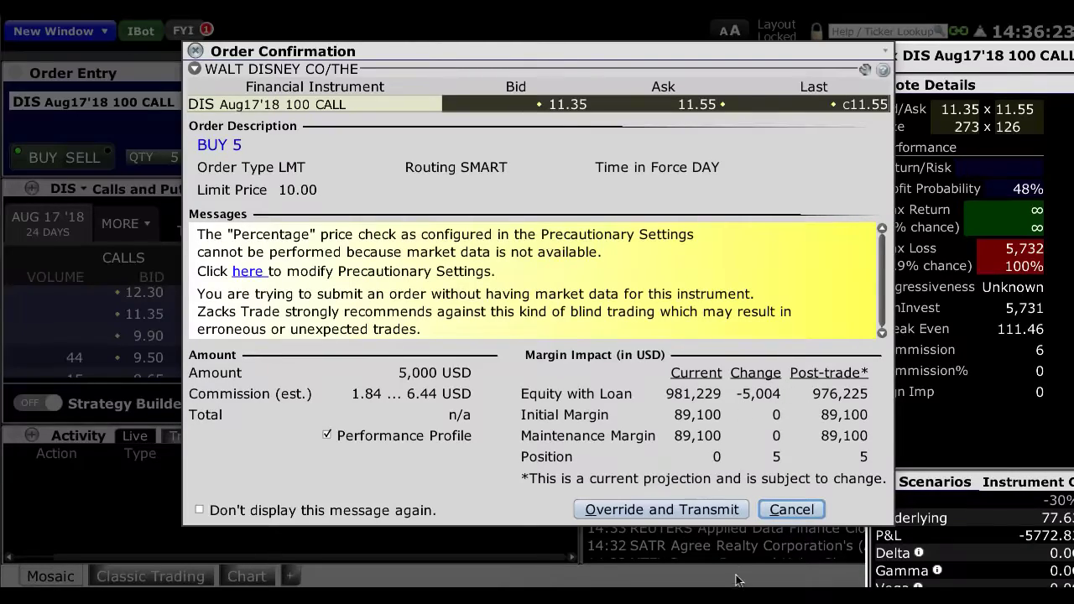
left_click(679, 511)
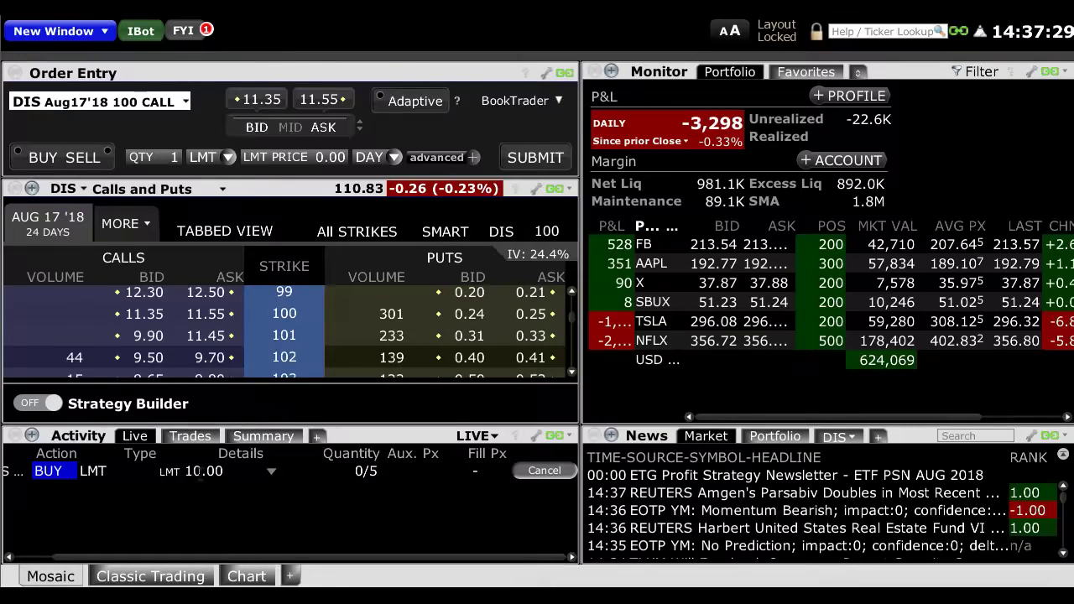
left_click(200, 471)
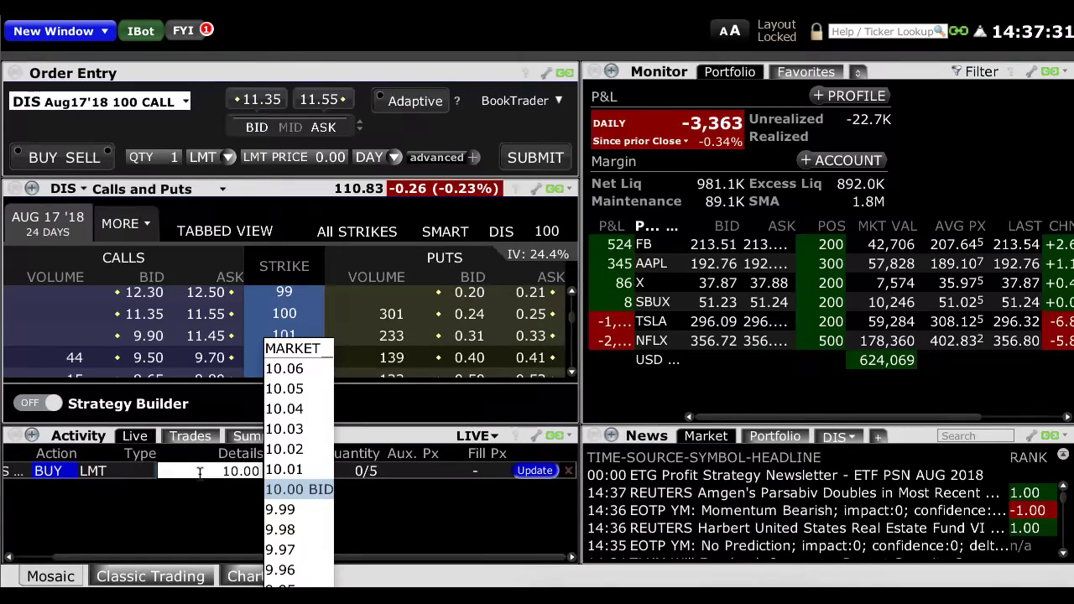
left_click(546, 473)
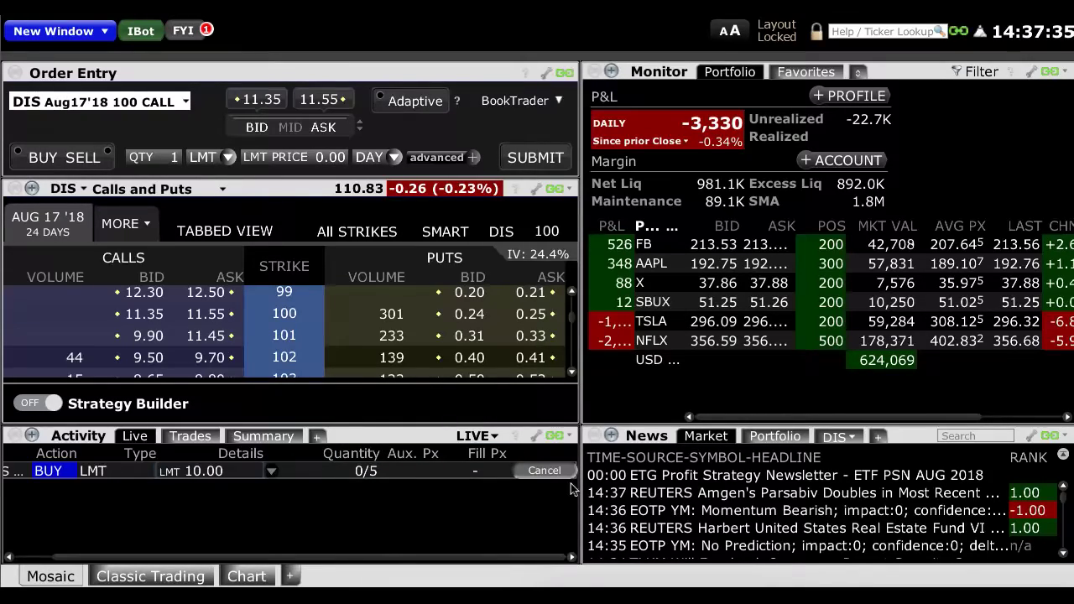